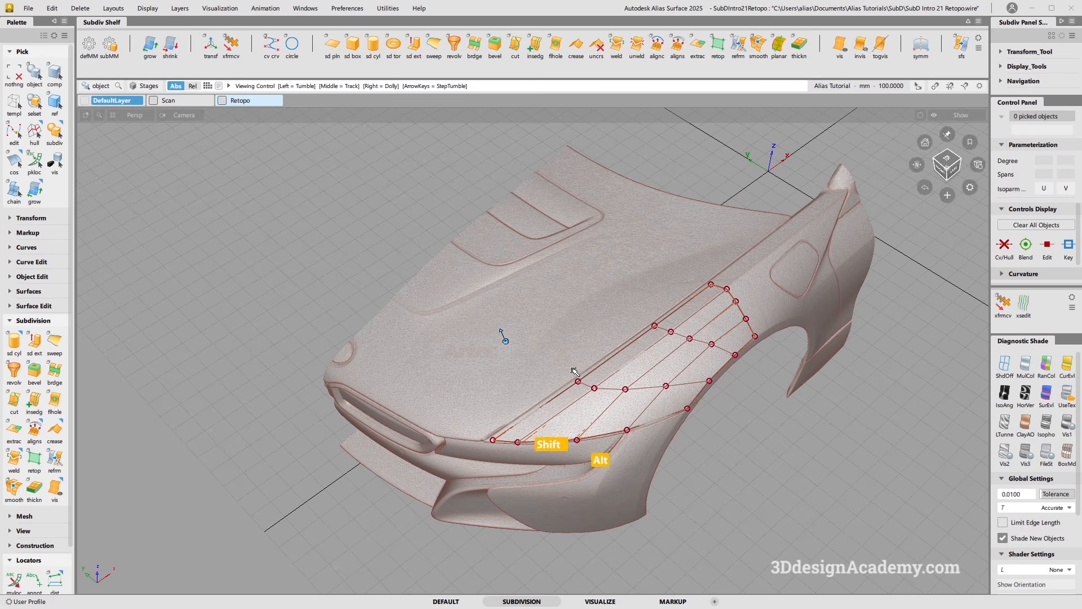
# Start Subdiv Retopo with the car body scan mesh as projection target and the existing fender subdiv as the surface to project.
pyautogui.keyDown('alt'); pyautogui.keyDown('shift'); pyautogui.moveTo(502, 333); pyautogui.dragTo(553, 374); pyautogui.keyUp('shift'); pyautogui.keyUp('alt')
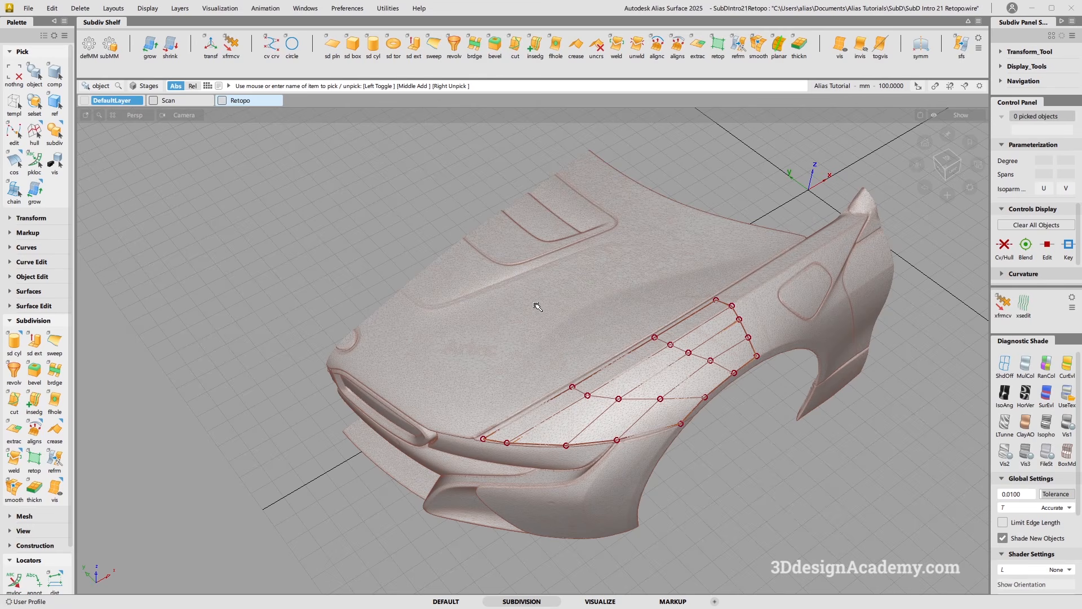
pyautogui.keyDown('alt'); pyautogui.keyDown('shift'); pyautogui.moveTo(542, 305); pyautogui.dragTo(525, 288); pyautogui.keyUp('shift'); pyautogui.keyUp('alt')
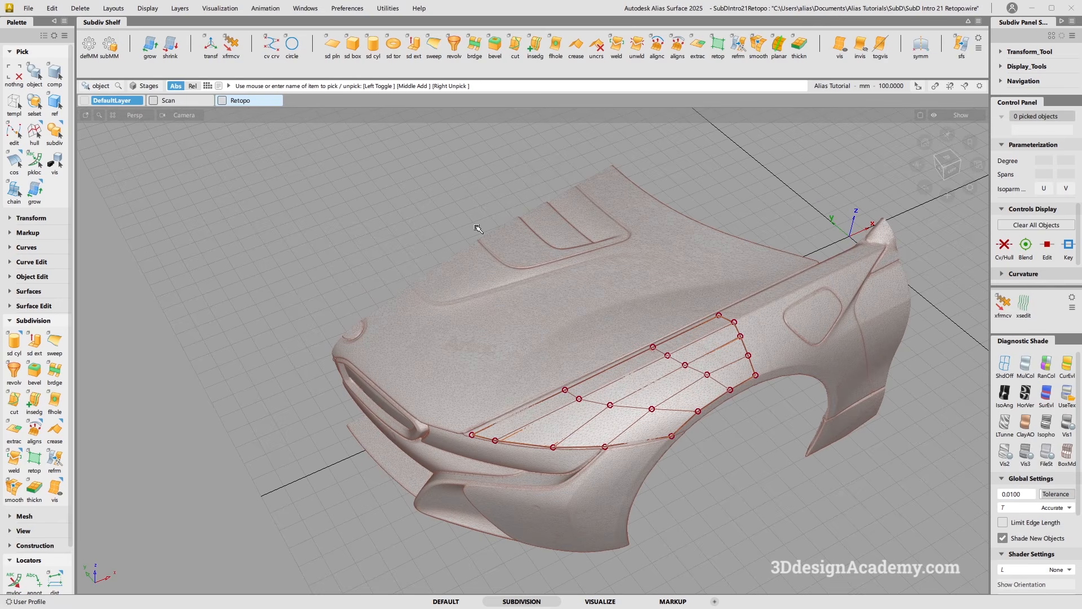
pyautogui.keyDown('ctrl'); pyautogui.keyDown('shift'); pyautogui.moveTo(477, 226); pyautogui.dragTo(523, 387, button='middle'); pyautogui.keyUp('shift'); pyautogui.keyUp('ctrl')
pyautogui.click(718, 43)
pyautogui.moveTo(216, 173); pyautogui.dragTo(235, 205)
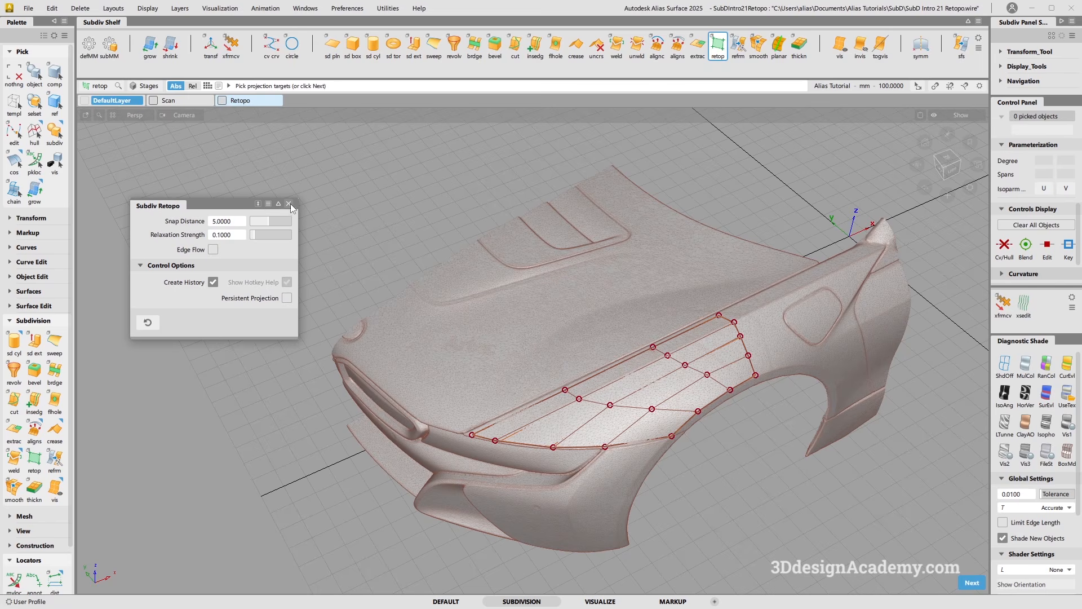
pyautogui.moveTo(488, 282)
pyautogui.keyDown('alt'); pyautogui.keyDown('shift'); pyautogui.mouseDown()
pyautogui.moveTo(501, 331)
pyautogui.moveTo(505, 283)
pyautogui.mouseUp(); pyautogui.keyUp('shift'); pyautogui.keyUp('alt')
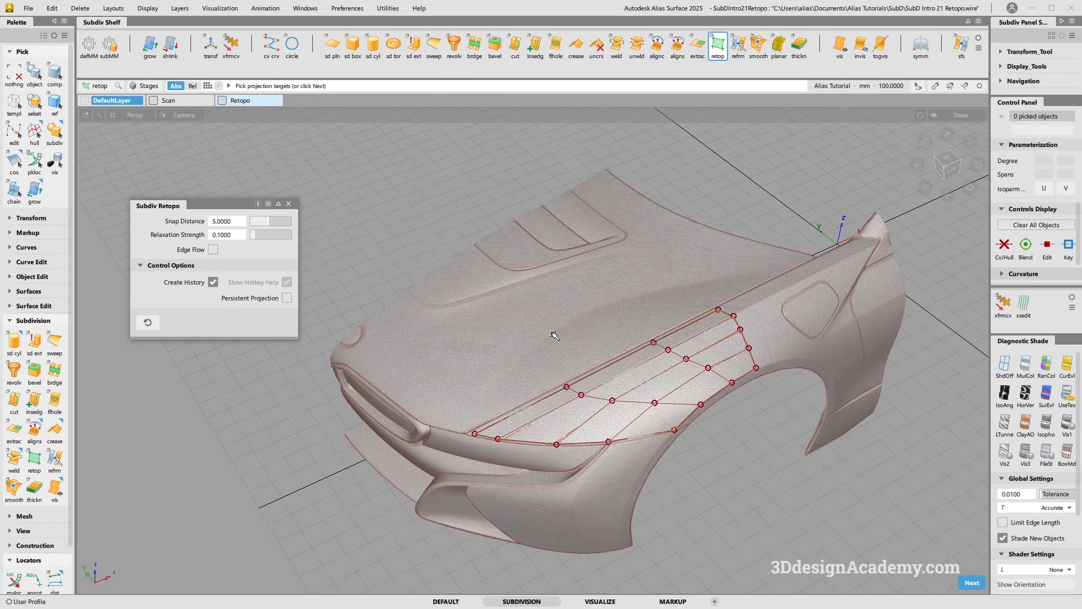
pyautogui.click(560, 300)
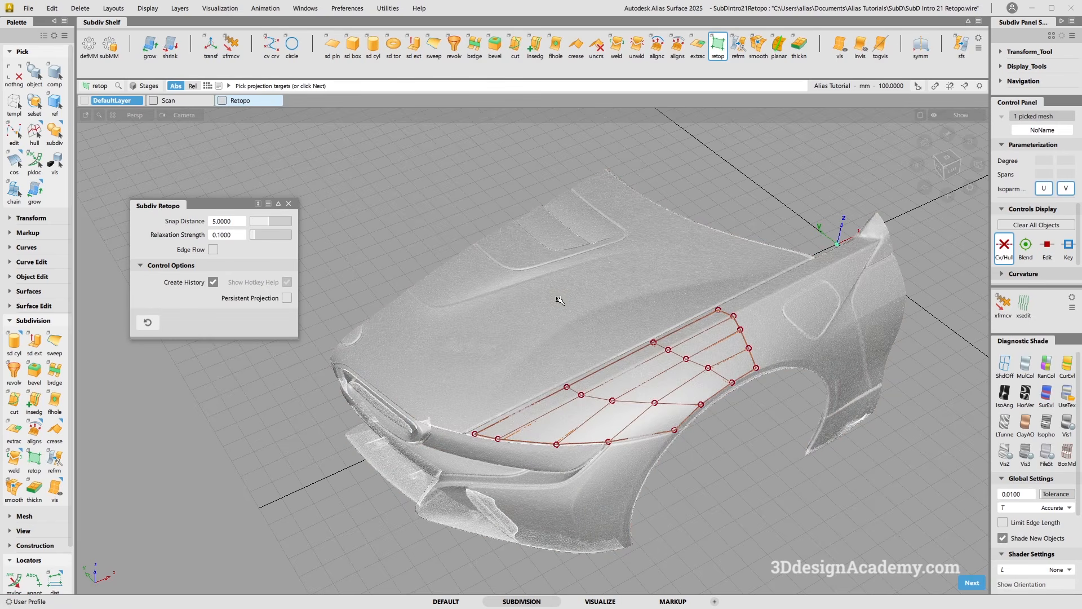
pyautogui.click(974, 584)
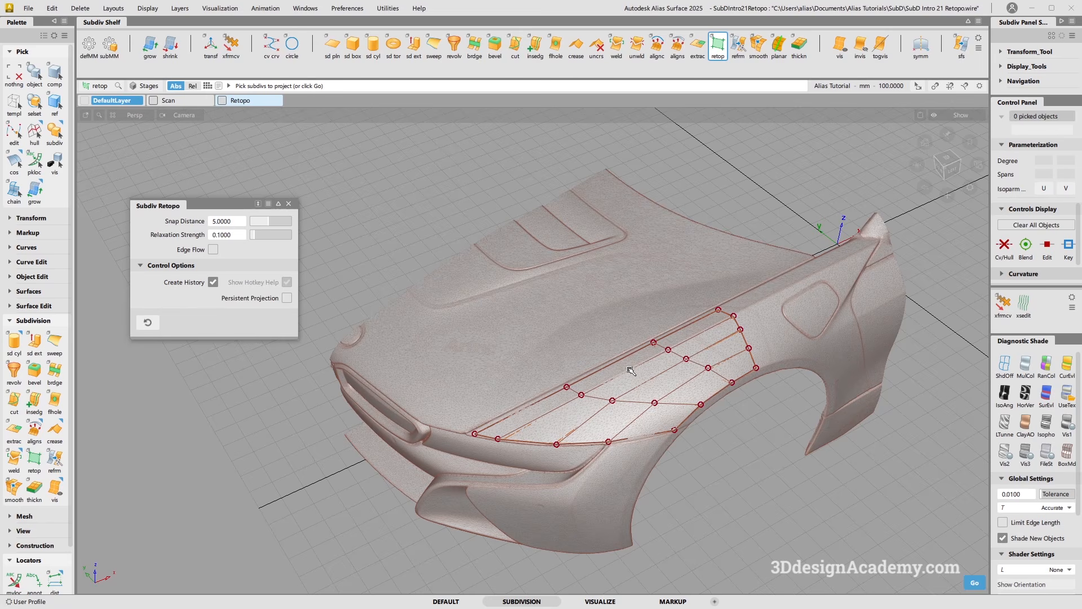
pyautogui.click(698, 365)
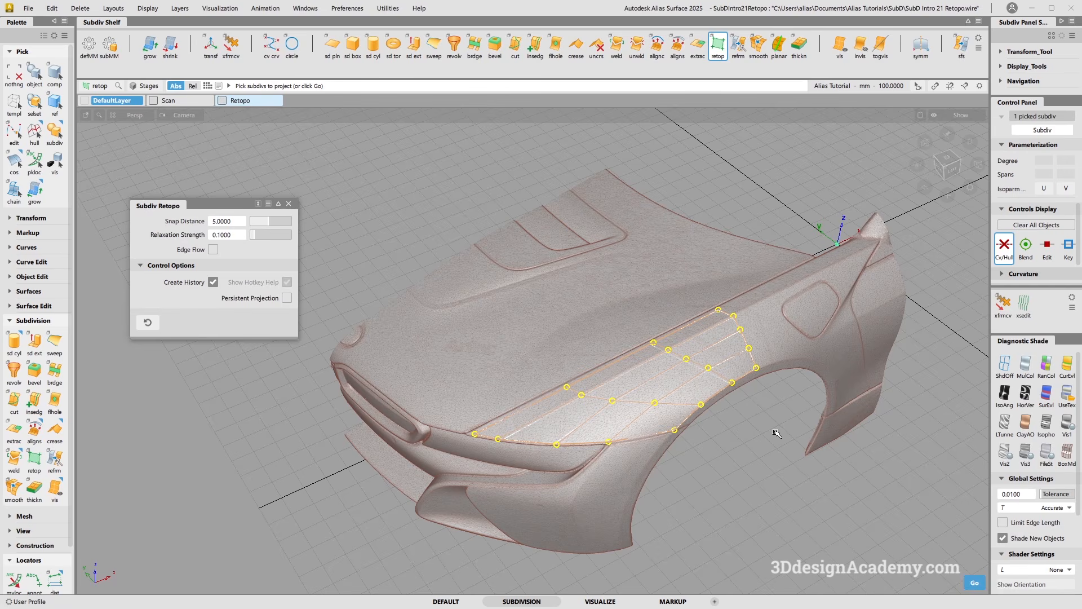
pyautogui.click(975, 583)
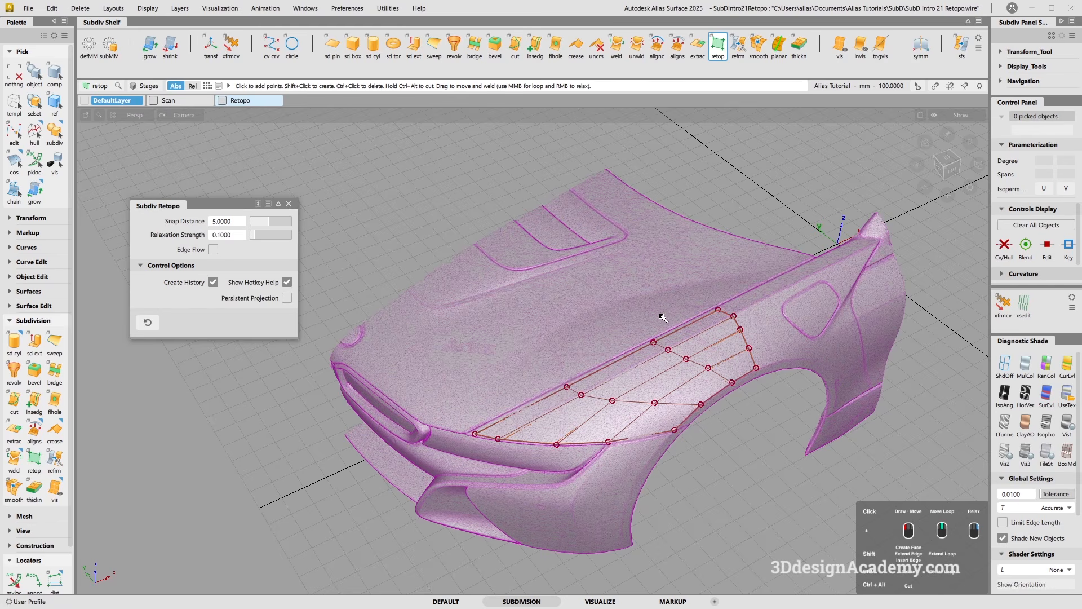
# Place two retopo points on the hood, then shift the fender patch's vertices along the hood line and move its rear edge loop slightly rearward.
pyautogui.click(520, 288)
pyautogui.click(548, 316)
pyautogui.click(578, 394)
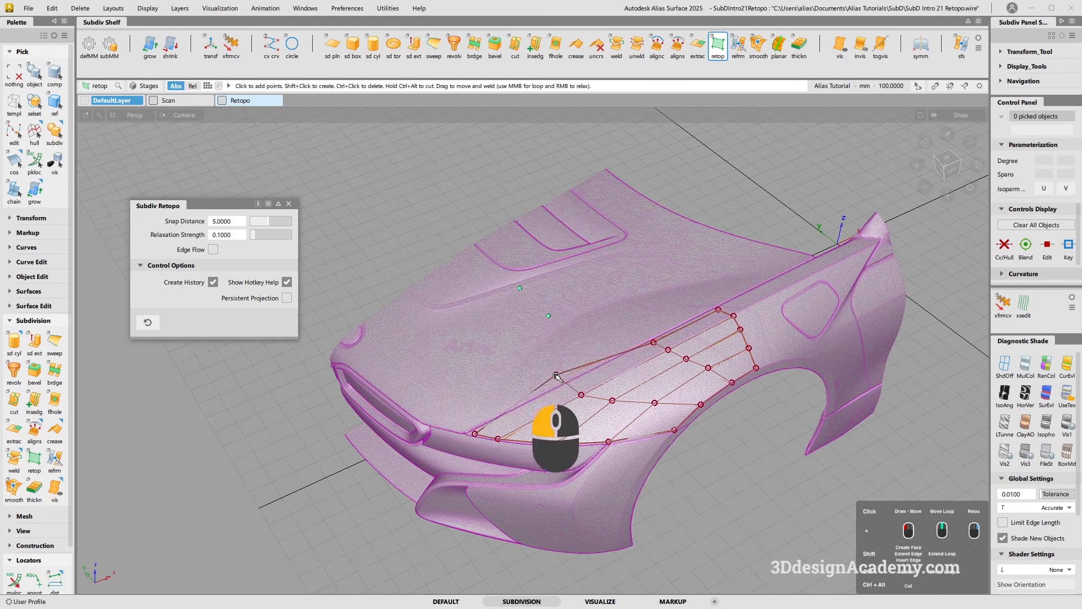
pyautogui.click(609, 365)
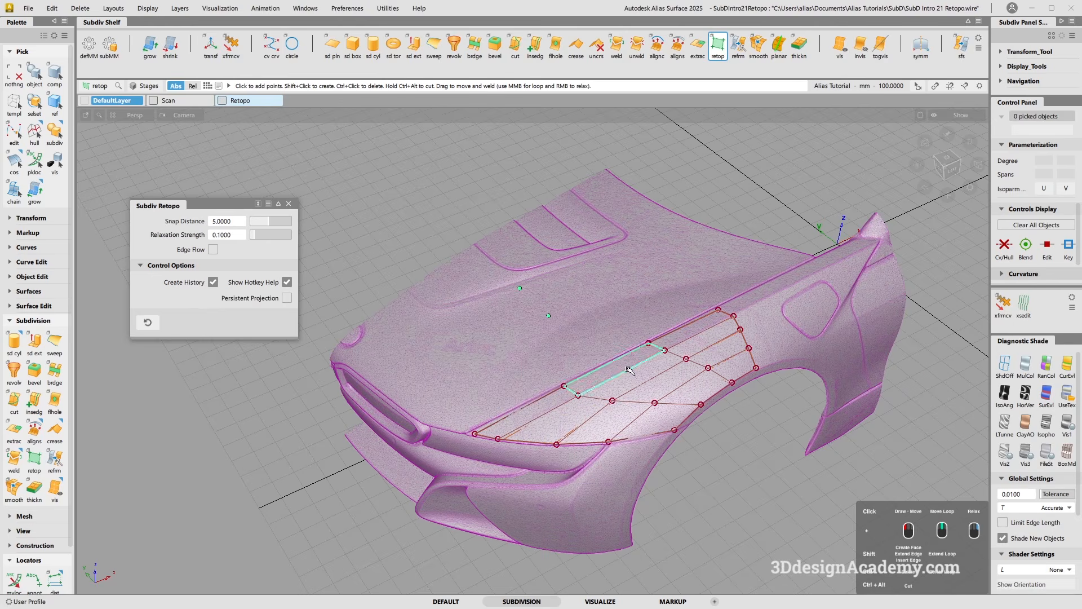
pyautogui.click(727, 315)
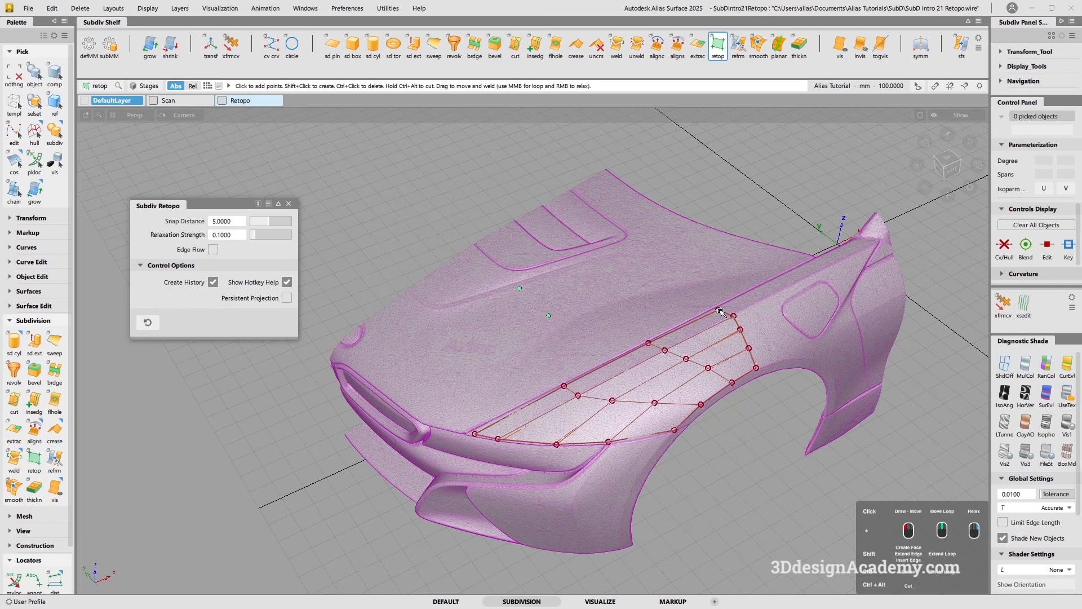
pyautogui.moveTo(731, 316)
pyautogui.mouseDown(button='middle')
pyautogui.moveTo(737, 307)
pyautogui.moveTo(731, 313)
pyautogui.mouseUp(button='middle')
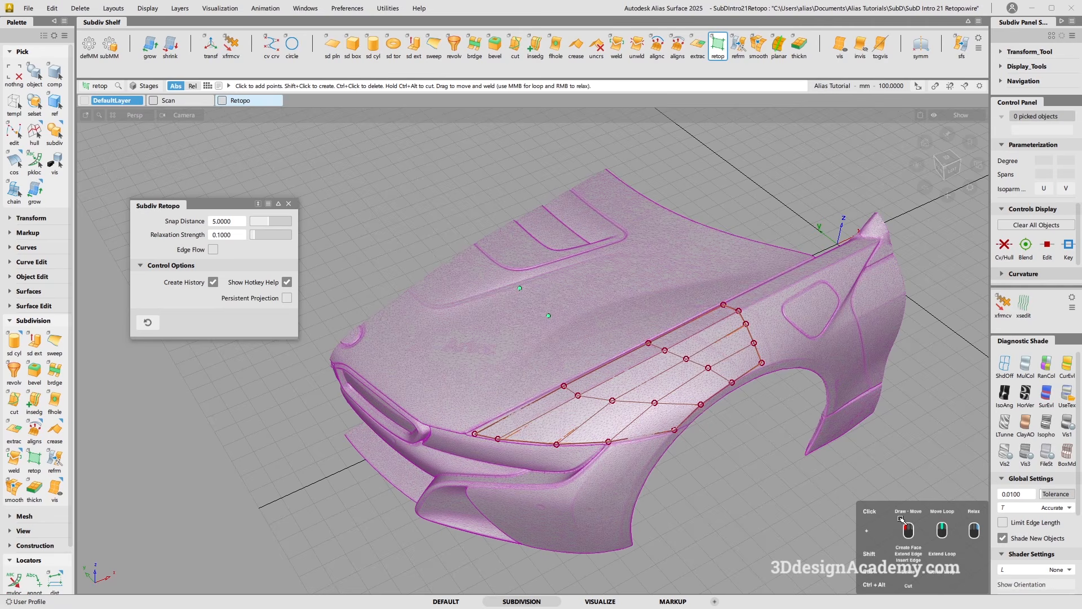
# Place four more retopo points on the hood in two pairs running towards the windshield, nudging the points into even spacing.
pyautogui.click(593, 265)
pyautogui.click(620, 297)
pyautogui.moveTo(550, 317); pyautogui.dragTo(560, 322)
pyautogui.click(646, 249)
pyautogui.click(674, 287)
pyautogui.moveTo(675, 288); pyautogui.dragTo(672, 286)
# Fine-tune the positions of the vertices at the fender patch's upper rear corner along the hood line.
pyautogui.click(738, 308)
pyautogui.keyDown('ctrl'); pyautogui.click(736, 308); pyautogui.keyUp('ctrl')
pyautogui.moveTo(730, 307); pyautogui.dragTo(727, 310)
pyautogui.moveTo(699, 327); pyautogui.dragTo(702, 322)
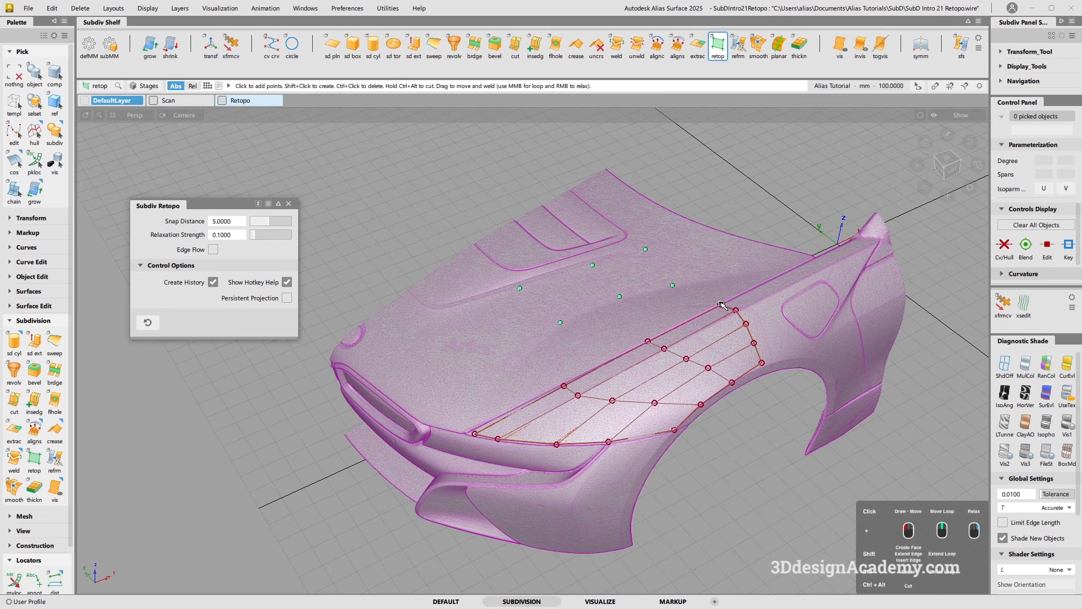
pyautogui.moveTo(722, 305); pyautogui.dragTo(726, 305)
# Create a four-sided face from the four front hood points and extend its front edge towards the nose.
pyautogui.press('shift')
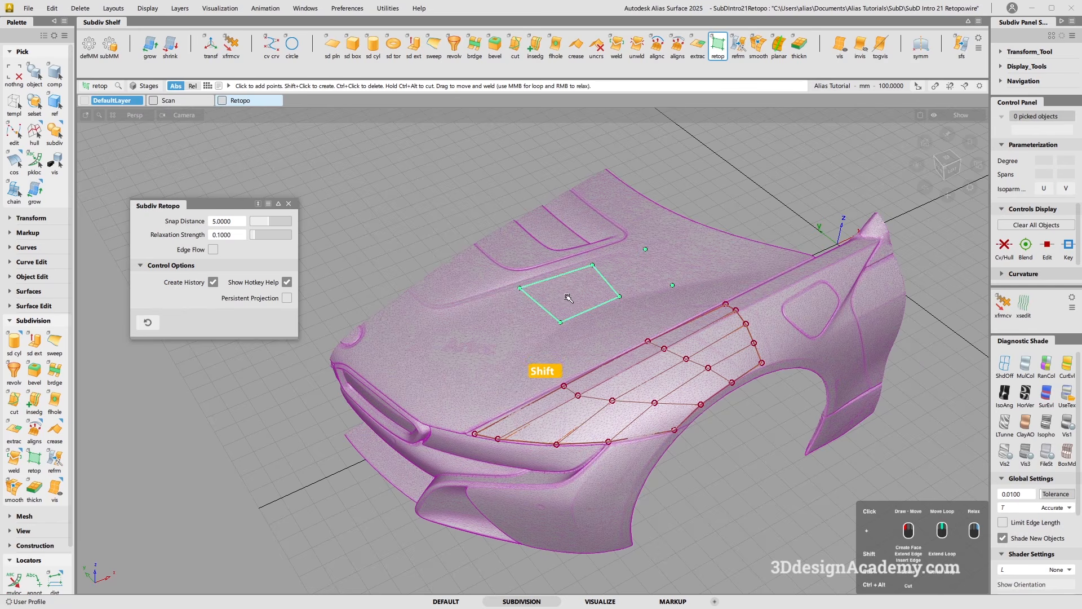
pyautogui.keyDown('shift'); pyautogui.click(569, 297); pyautogui.keyUp('shift')
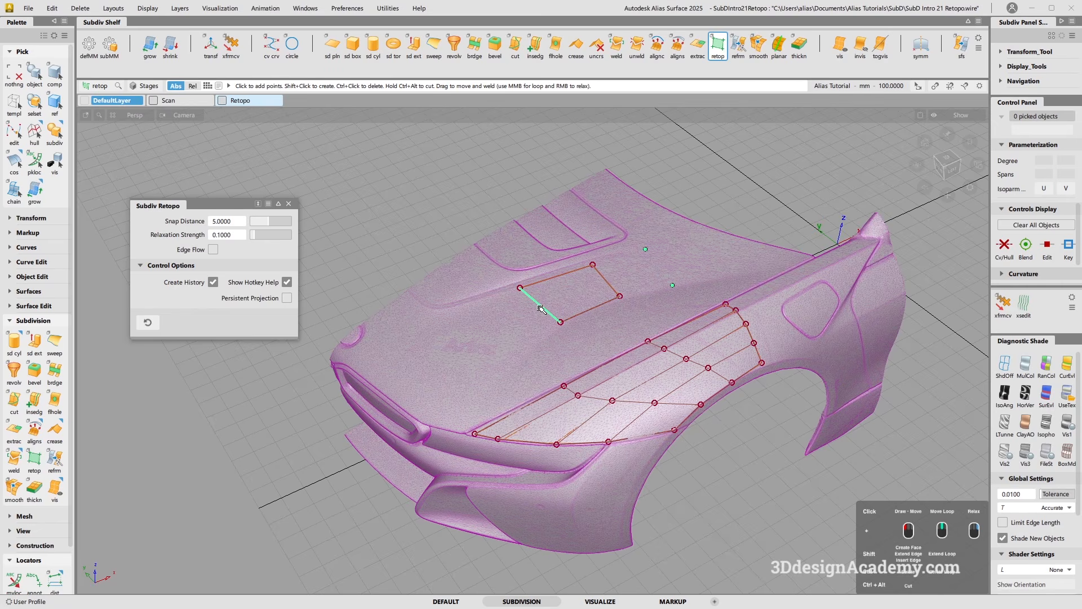
pyautogui.press('shift')
pyautogui.keyDown('shift'); pyautogui.moveTo(542, 309); pyautogui.dragTo(483, 343); pyautogui.keyUp('shift')
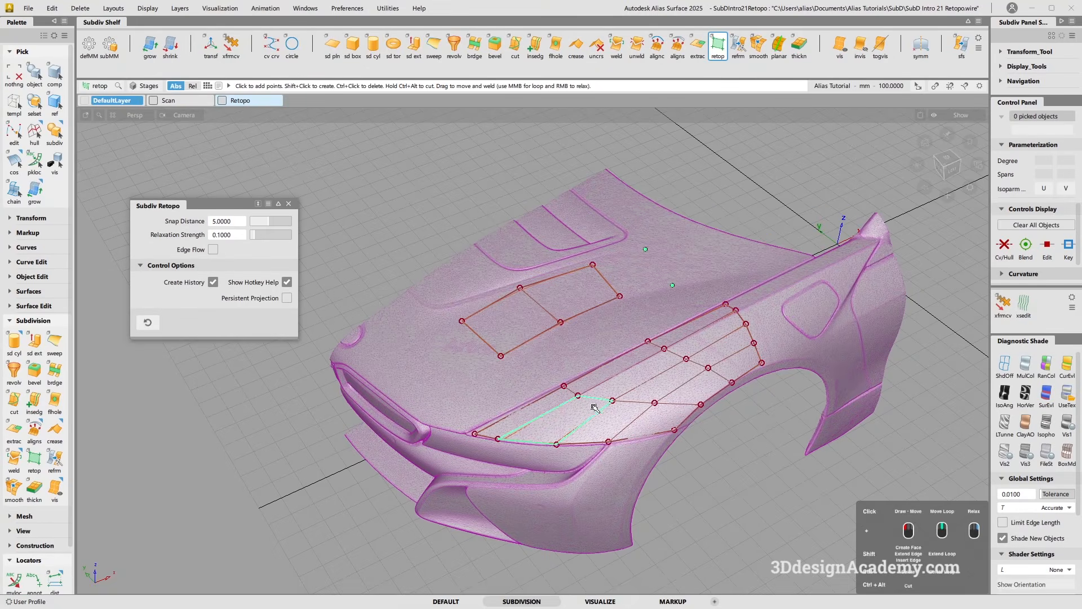
# Insert a lengthwise edge loop through the middle of the fender patch.
pyautogui.press('shift')
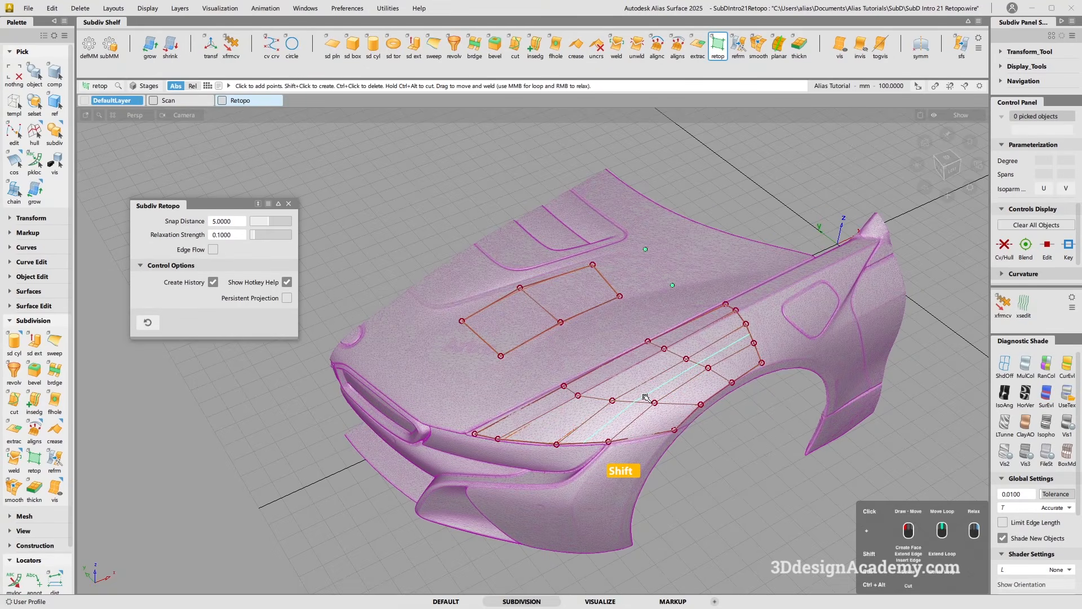
pyautogui.keyDown('shift'); pyautogui.click(646, 398); pyautogui.keyUp('shift')
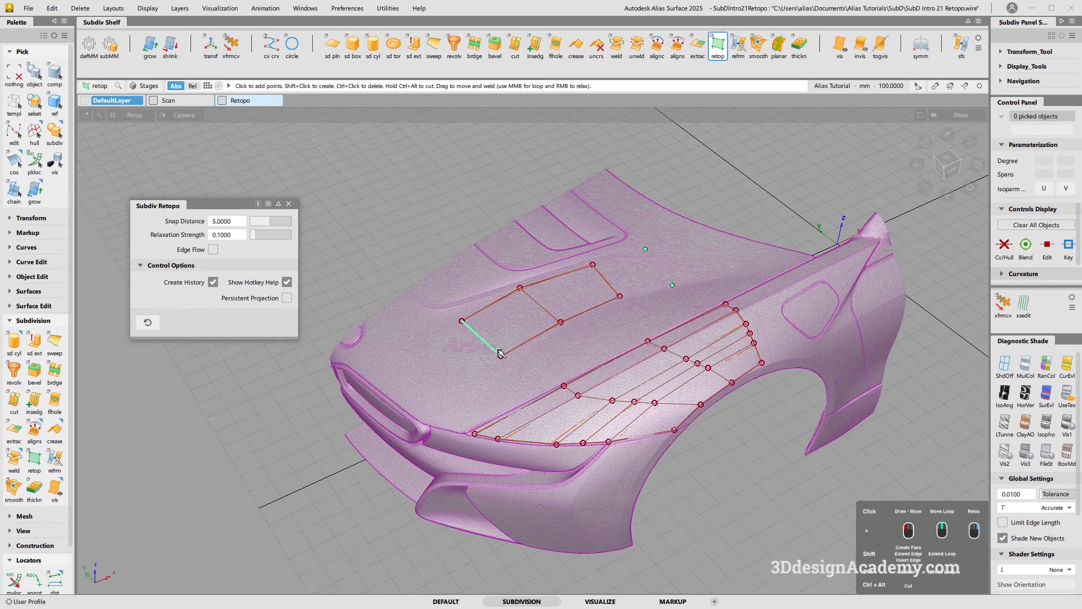
# Delete the front edge of the extended hood strip, try deleting a corner vertex, and remove the remaining hood face.
pyautogui.press('ctrl')
pyautogui.keyDown('ctrl'); pyautogui.click(484, 345); pyautogui.keyUp('ctrl')
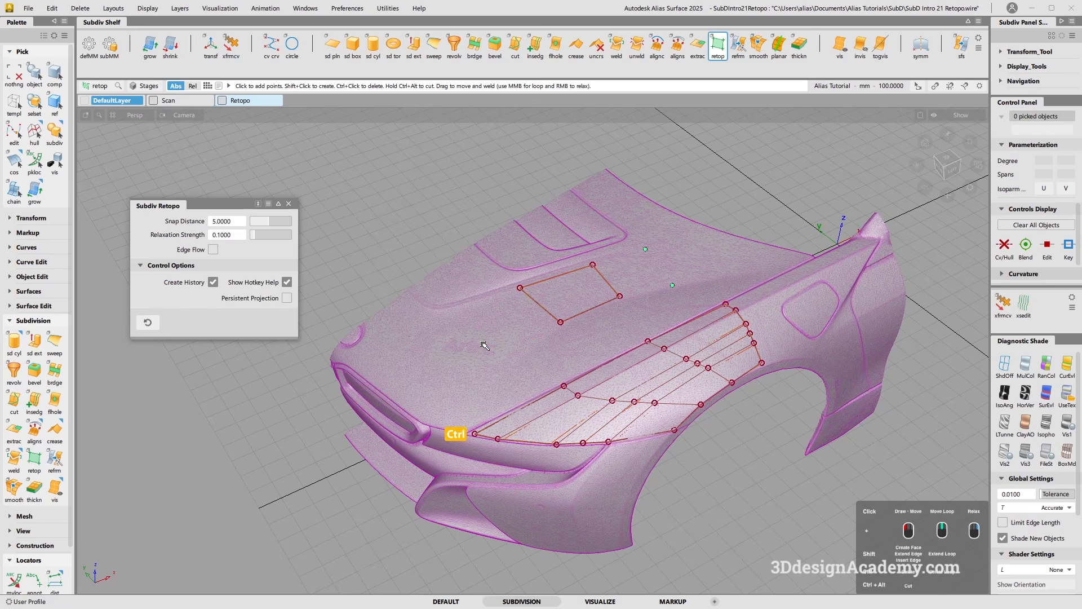
pyautogui.keyDown('ctrl'); pyautogui.click(562, 323); pyautogui.keyUp('ctrl')
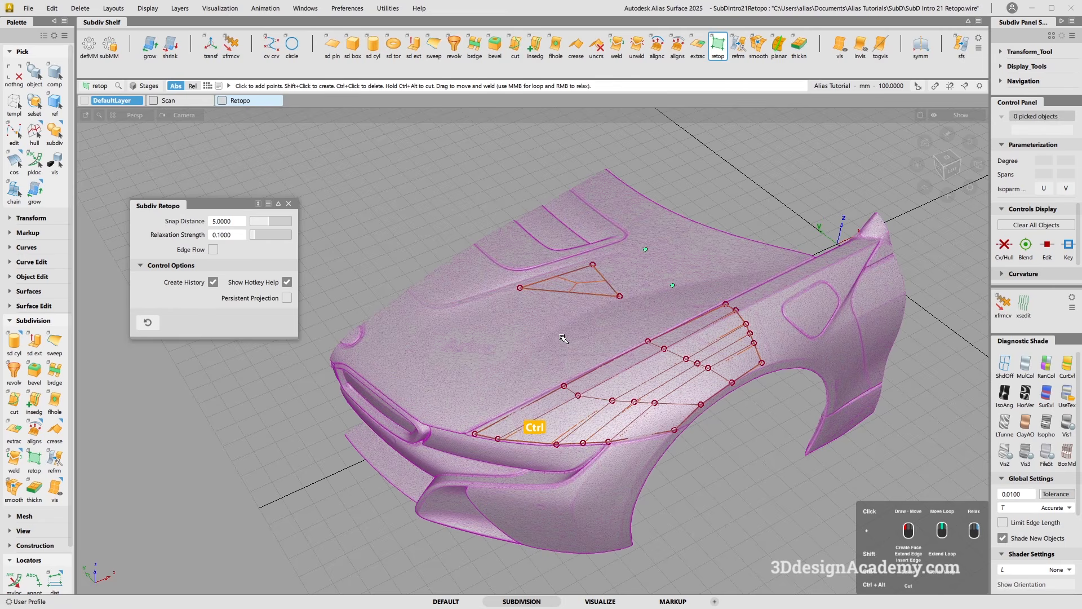
pyautogui.click(561, 322)
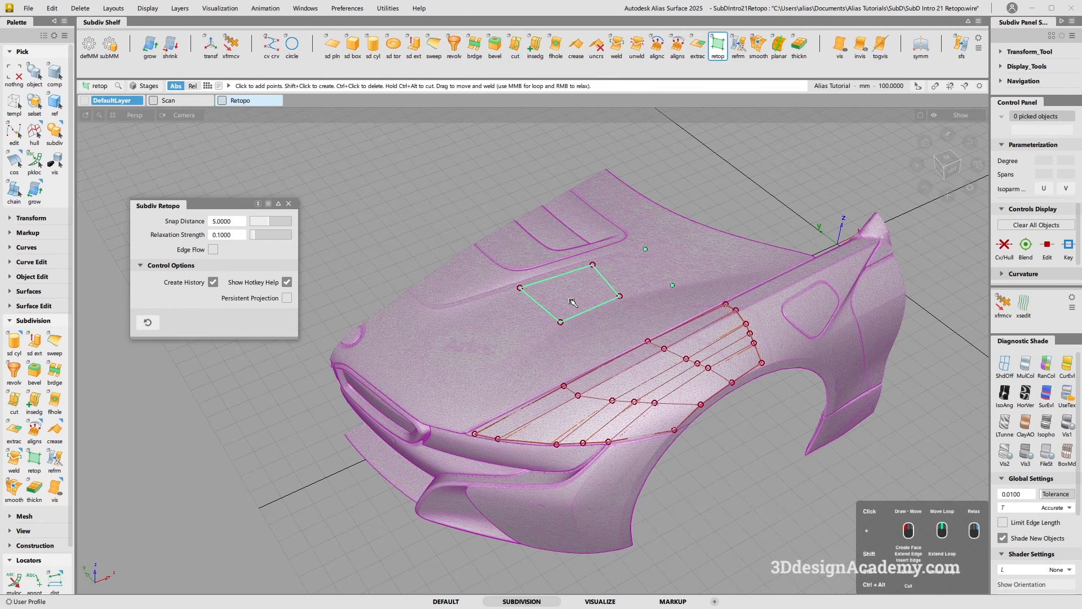
pyautogui.keyDown('ctrl'); pyautogui.click(576, 293); pyautogui.keyUp('ctrl')
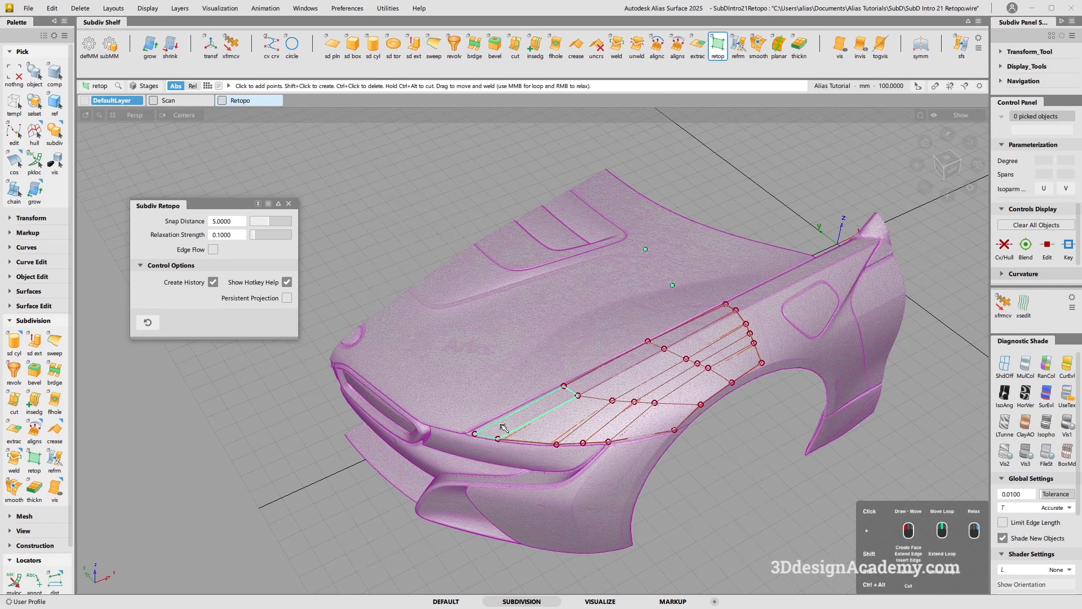
# Cut the fender patch's front corner face diagonally, from the front edge to the edge along the hood line.
pyautogui.keyDown('alt'); pyautogui.keyDown('shift'); pyautogui.moveTo(495, 429); pyautogui.dragTo(519, 428, button='right'); pyautogui.keyUp('shift'); pyautogui.keyUp('alt')
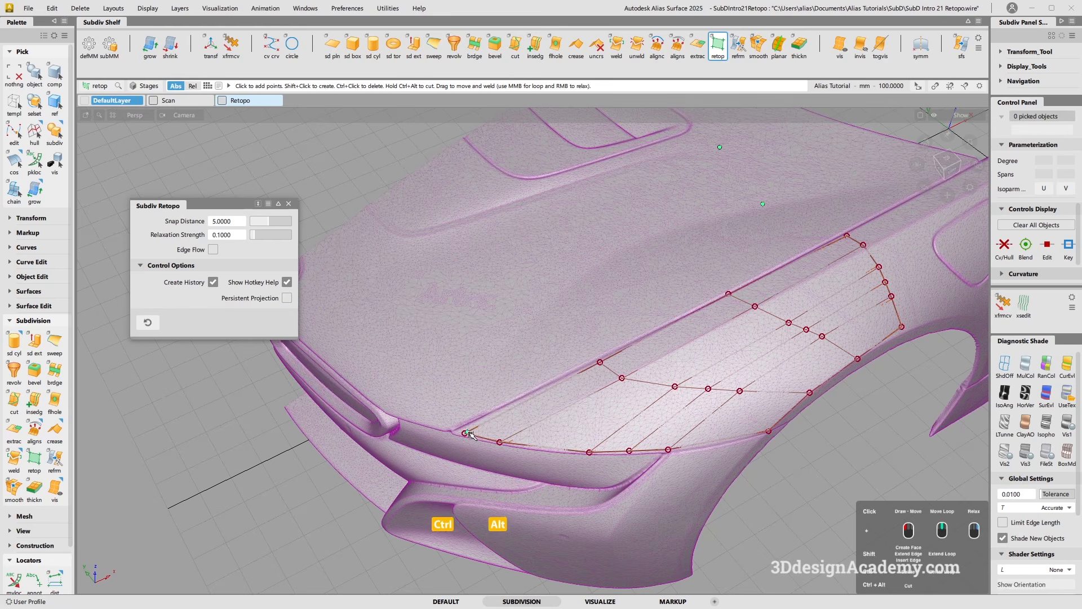
pyautogui.keyDown('ctrl'); pyautogui.keyDown('alt'); pyautogui.moveTo(499, 417); pyautogui.dragTo(535, 406); pyautogui.keyUp('alt'); pyautogui.keyUp('ctrl')
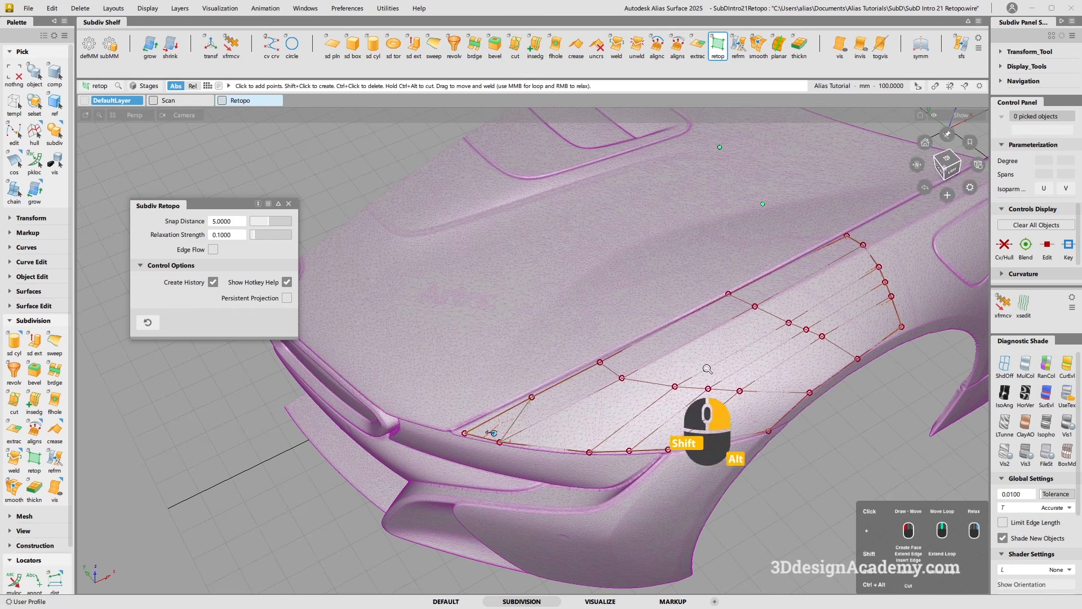
# Extend the fender patch's rear edge loop towards the side vent and delete the extra lengthwise edge loop through its middle.
pyautogui.keyDown('alt'); pyautogui.keyDown('shift'); pyautogui.moveTo(708, 370); pyautogui.dragTo(691, 381, button='right'); pyautogui.keyUp('shift'); pyautogui.keyUp('alt')
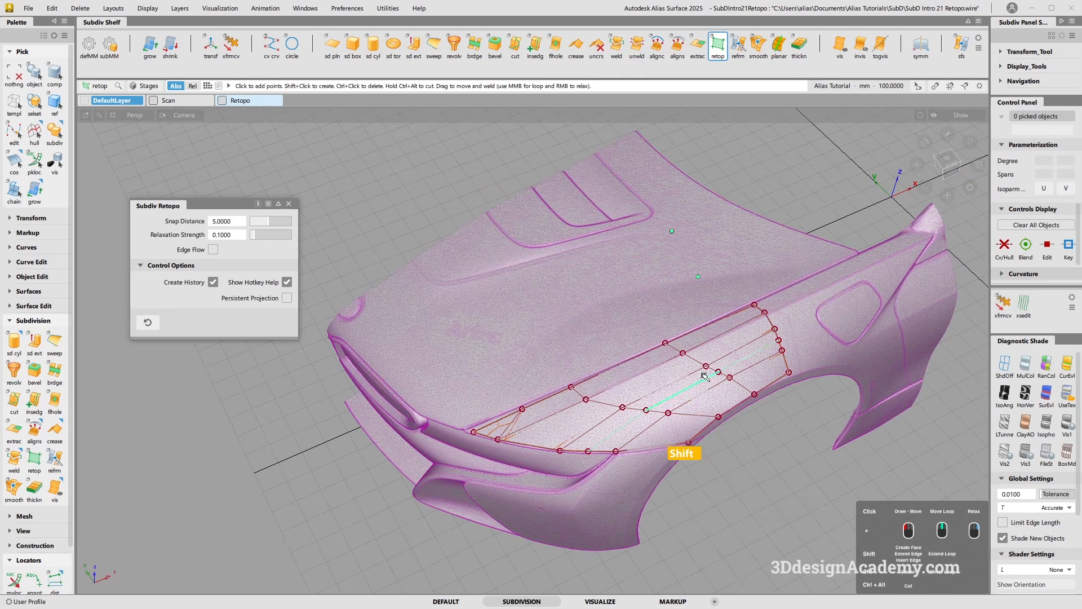
pyautogui.keyDown('alt'); pyautogui.keyDown('shift'); pyautogui.moveTo(723, 363); pyautogui.dragTo(685, 350); pyautogui.keyUp('shift'); pyautogui.keyUp('alt')
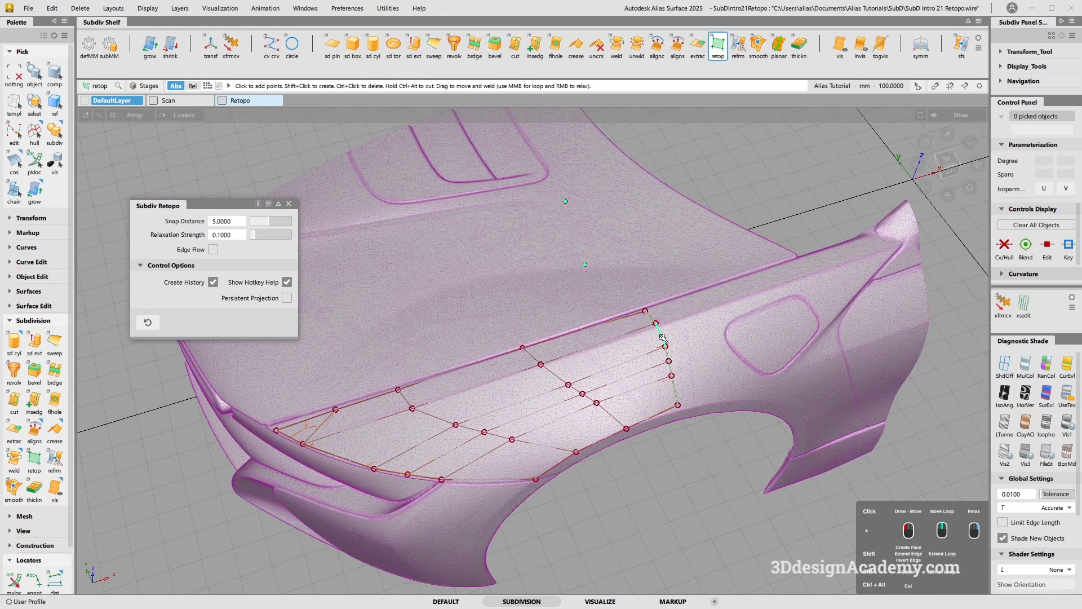
pyautogui.keyDown('shift'); pyautogui.moveTo(663, 337); pyautogui.dragTo(710, 333); pyautogui.keyUp('shift')
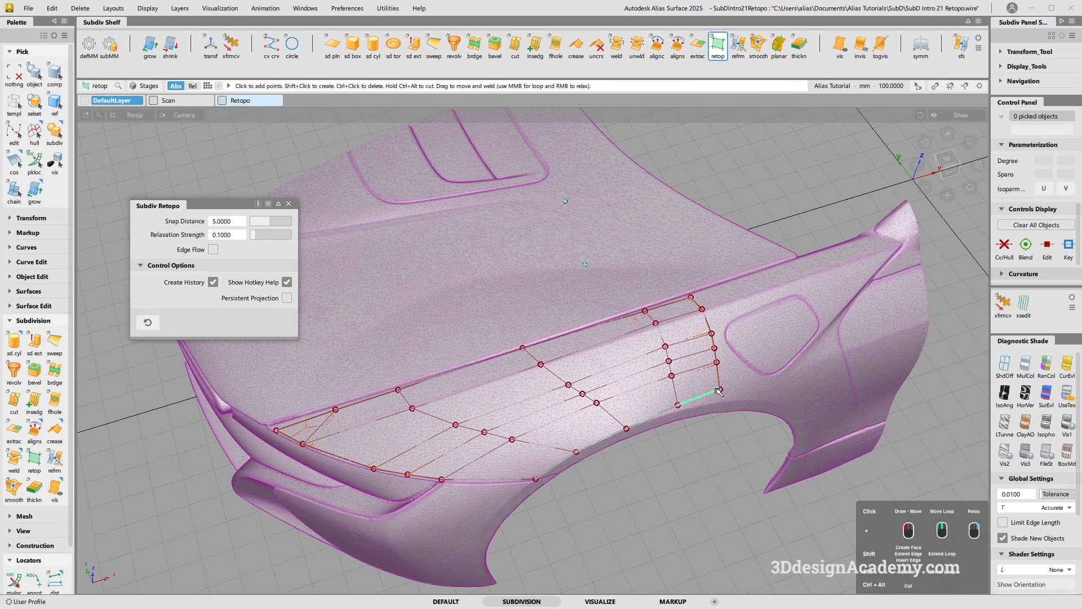
pyautogui.keyDown('ctrl'); pyautogui.click(548, 409); pyautogui.keyUp('ctrl')
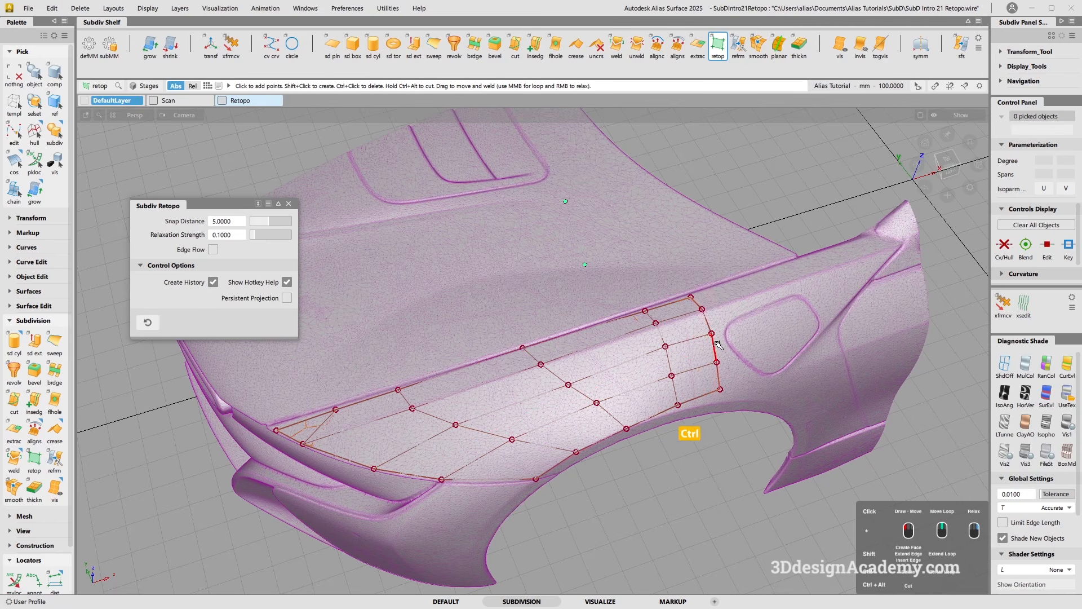
# Reposition the fender patch's interior and rear vertices, bringing the lower rear corner closer to the wheel arch.
pyautogui.moveTo(569, 385); pyautogui.dragTo(566, 384)
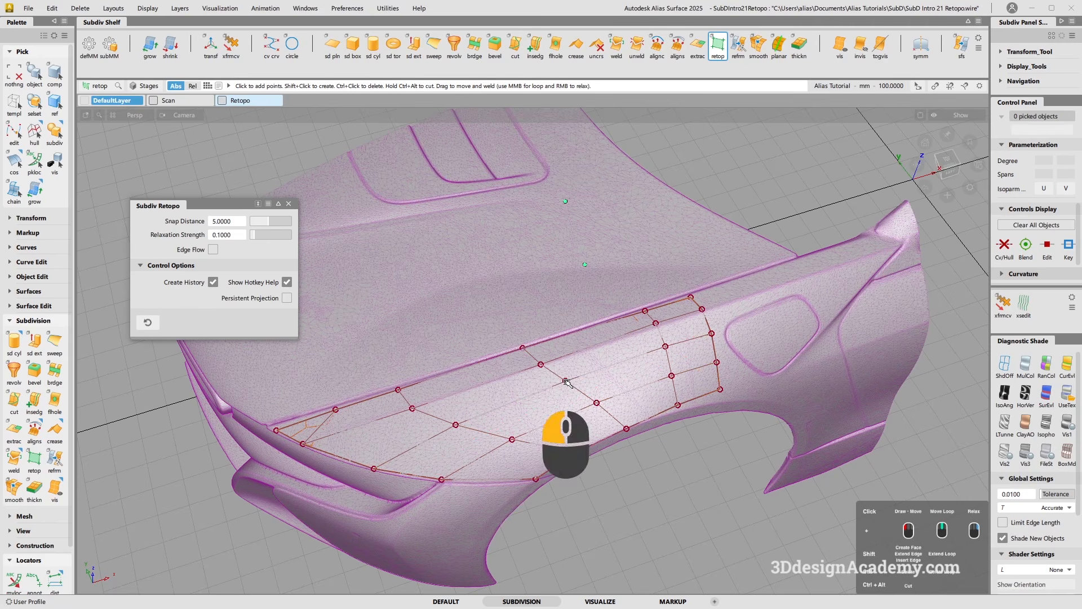
pyautogui.keyDown('alt'); pyautogui.keyDown('shift'); pyautogui.moveTo(661, 383); pyautogui.dragTo(580, 385); pyautogui.keyUp('shift'); pyautogui.keyUp('alt')
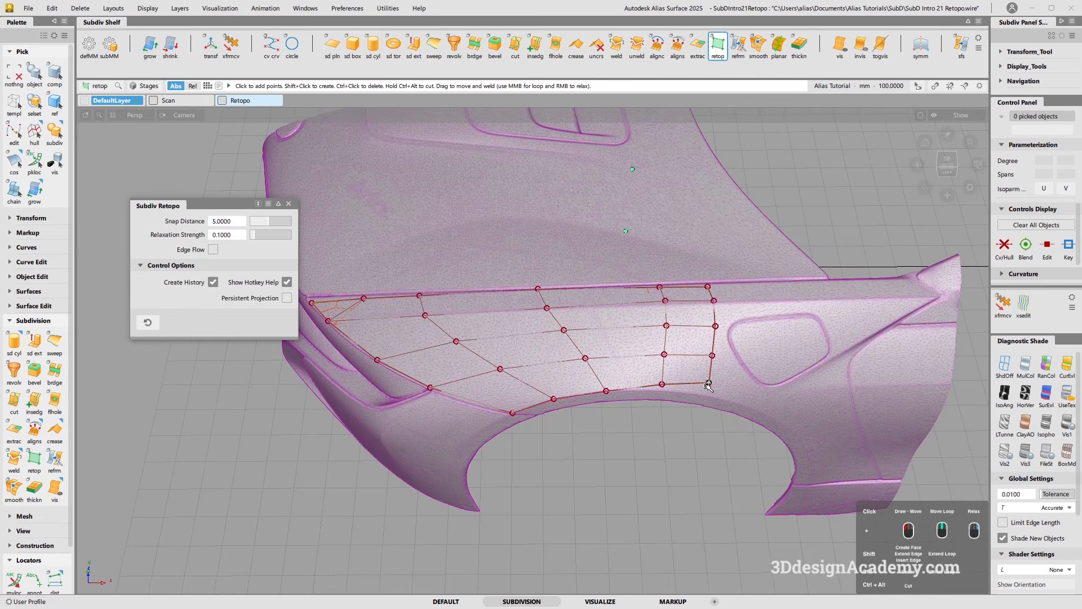
pyautogui.keyDown('alt'); pyautogui.keyDown('shift'); pyautogui.moveTo(708, 386); pyautogui.dragTo(755, 367, button='middle'); pyautogui.keyUp('shift'); pyautogui.keyUp('alt')
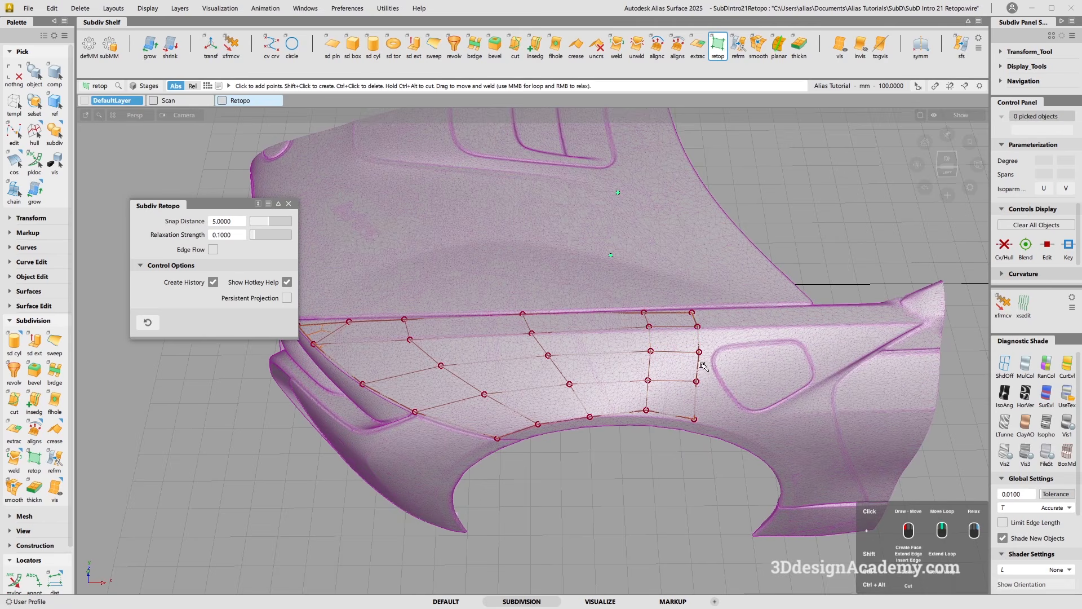
pyautogui.moveTo(698, 365)
pyautogui.mouseDown(button='middle')
pyautogui.moveTo(675, 361)
pyautogui.moveTo(702, 362)
pyautogui.mouseUp(button='middle')
pyautogui.moveTo(605, 384); pyautogui.dragTo(605, 386, button='middle')
pyautogui.moveTo(606, 385)
pyautogui.keyDown('alt'); pyautogui.keyDown('shift'); pyautogui.mouseDown()
pyautogui.moveTo(586, 392)
pyautogui.moveTo(620, 394)
pyautogui.mouseUp(); pyautogui.keyUp('shift'); pyautogui.keyUp('alt')
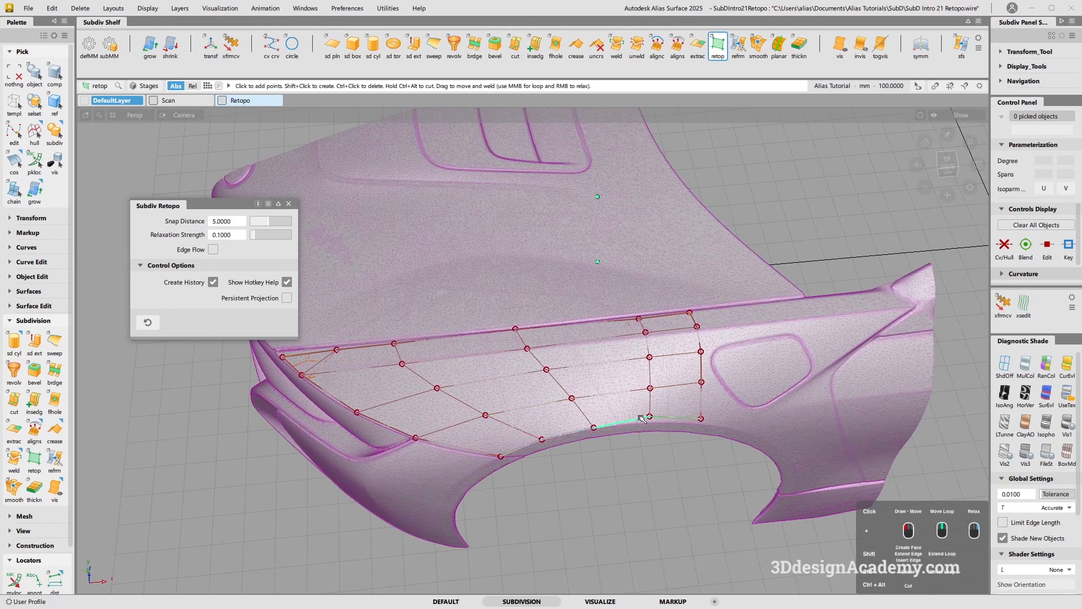
# Relax the fender patch's rear vertices above the wheel arch to even out the face spacing, undoing and reworking one stroke.
pyautogui.keyDown('alt'); pyautogui.keyDown('shift'); pyautogui.moveTo(644, 396); pyautogui.dragTo(892, 469); pyautogui.keyUp('shift'); pyautogui.keyUp('alt')
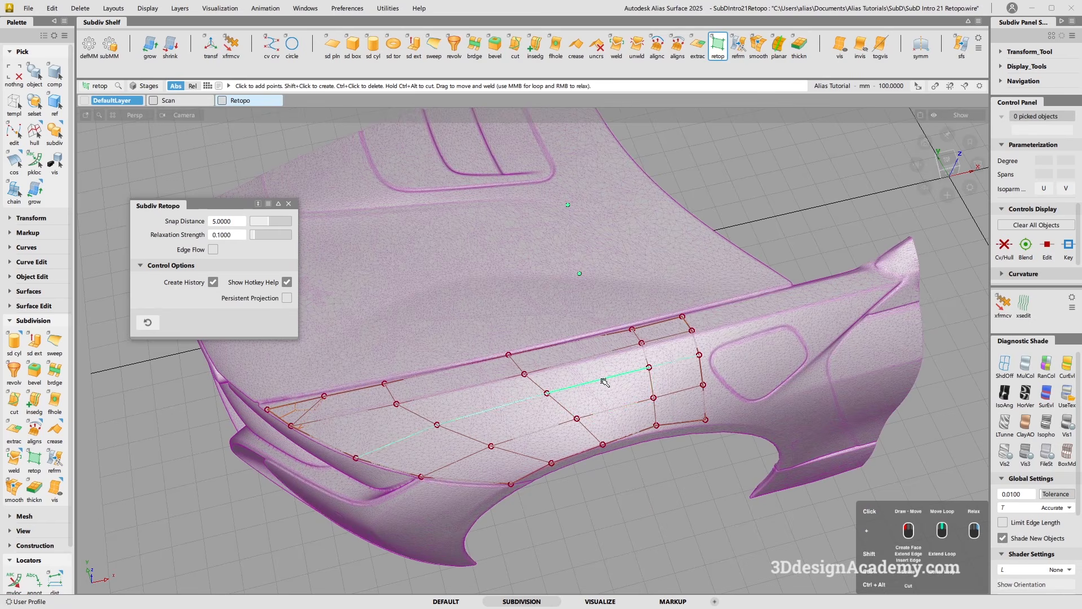
pyautogui.keyDown('alt'); pyautogui.keyDown('shift'); pyautogui.moveTo(418, 437); pyautogui.dragTo(601, 402); pyautogui.keyUp('shift'); pyautogui.keyUp('alt')
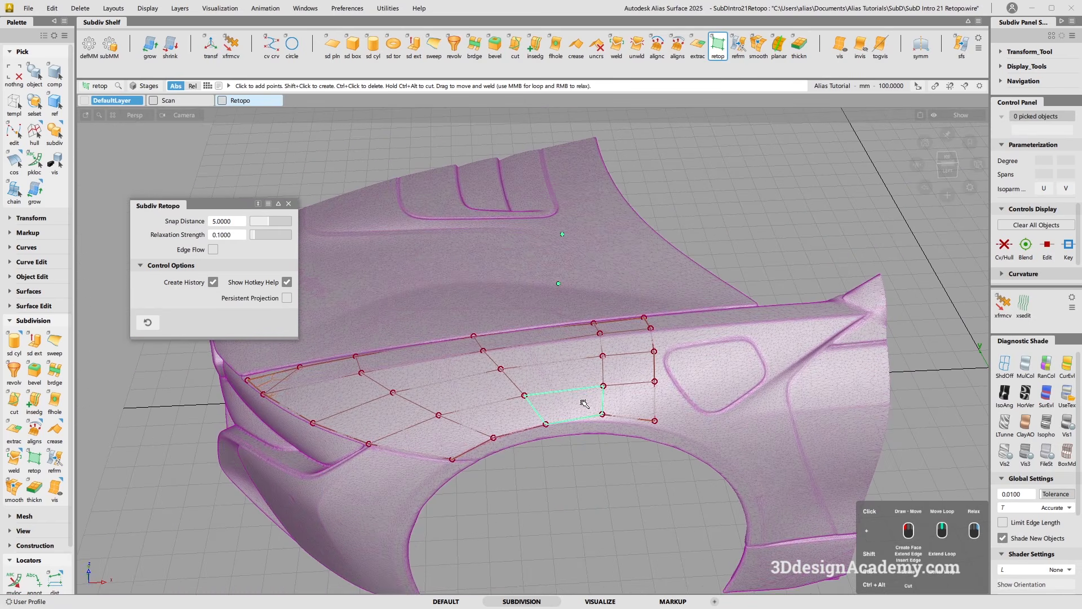
pyautogui.moveTo(585, 402)
pyautogui.mouseDown(button='right')
pyautogui.moveTo(621, 401)
pyautogui.moveTo(592, 397)
pyautogui.mouseUp(button='right')
pyautogui.moveTo(623, 358)
pyautogui.mouseDown(button='right')
pyautogui.moveTo(592, 361)
pyautogui.moveTo(575, 396)
pyautogui.moveTo(609, 391)
pyautogui.moveTo(548, 334)
pyautogui.moveTo(604, 387)
pyautogui.mouseUp(button='right')
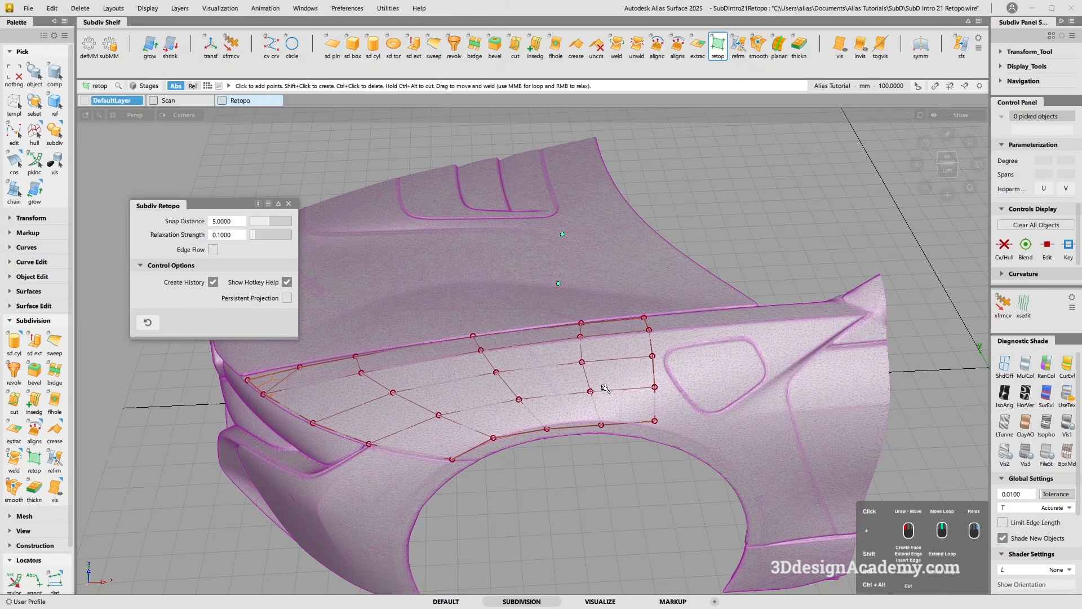
pyautogui.hotkey('ctrl', 'z')
pyautogui.keyDown('alt'); pyautogui.keyDown('shift'); pyautogui.moveTo(574, 415); pyautogui.dragTo(592, 399); pyautogui.keyUp('shift'); pyautogui.keyUp('alt')
pyautogui.moveTo(613, 379)
pyautogui.mouseDown(button='right')
pyautogui.moveTo(620, 345)
pyautogui.moveTo(589, 324)
pyautogui.mouseUp(button='right')
pyautogui.keyDown('alt'); pyautogui.keyDown('shift'); pyautogui.moveTo(623, 391); pyautogui.dragTo(607, 421); pyautogui.keyUp('shift'); pyautogui.keyUp('alt')
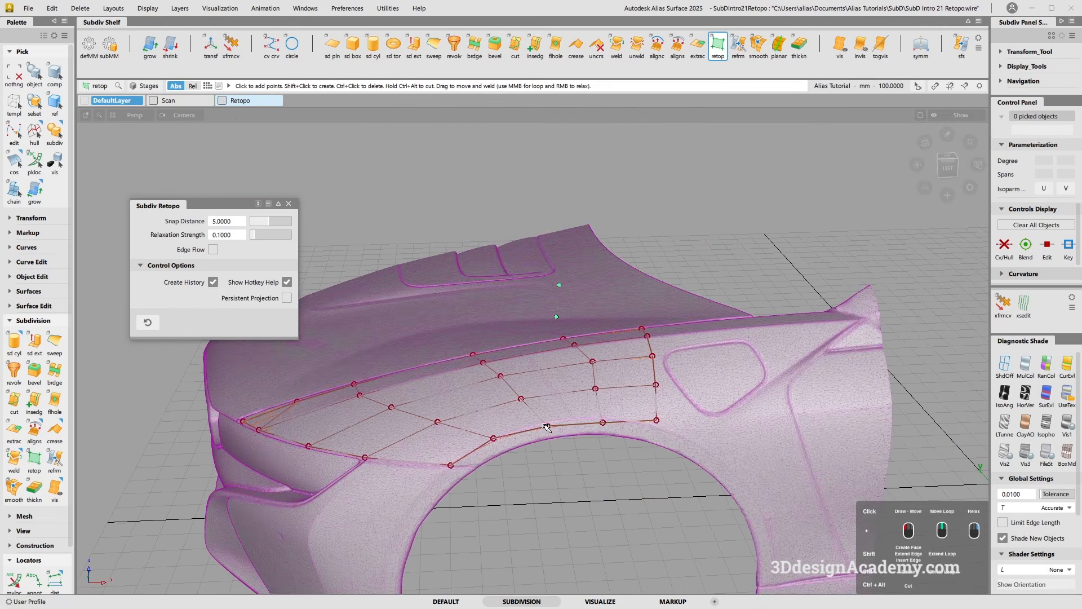
# Move the fender patch's lower-edge vertices above the wheel arch up onto the arch's crease line.
pyautogui.keyDown('alt'); pyautogui.keyDown('shift'); pyautogui.scroll(5, 564, 423); pyautogui.keyUp('shift'); pyautogui.keyUp('alt')
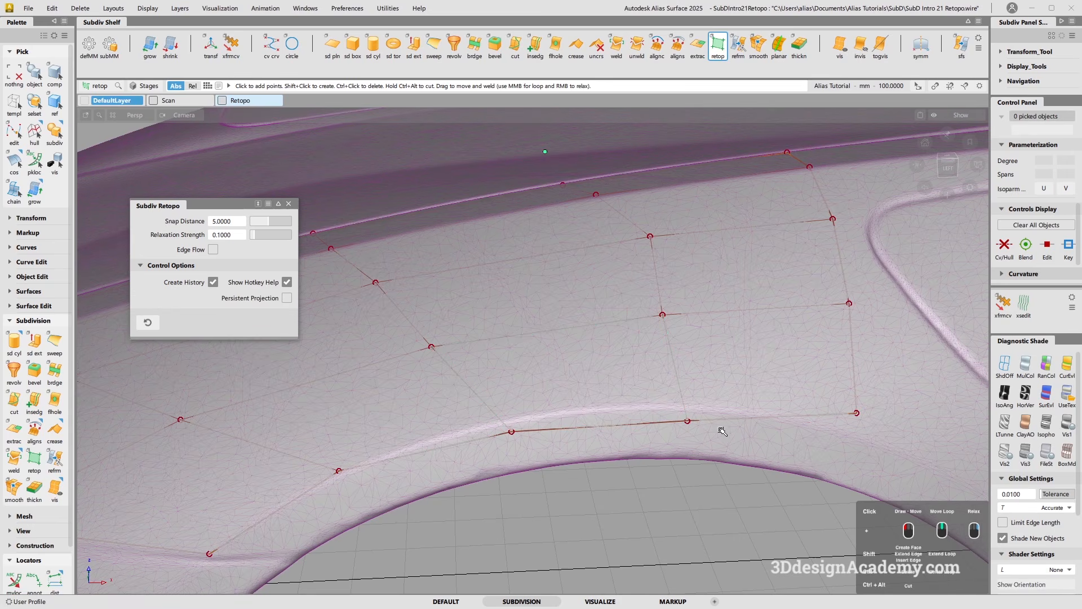
pyautogui.moveTo(687, 421); pyautogui.dragTo(681, 405)
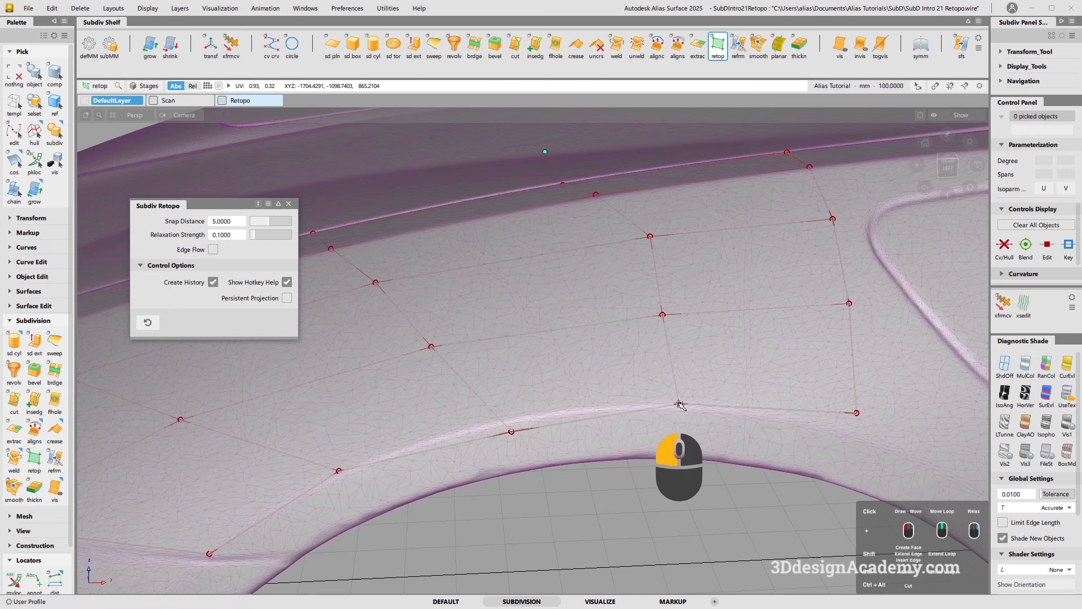
pyautogui.moveTo(511, 432); pyautogui.dragTo(631, 434)
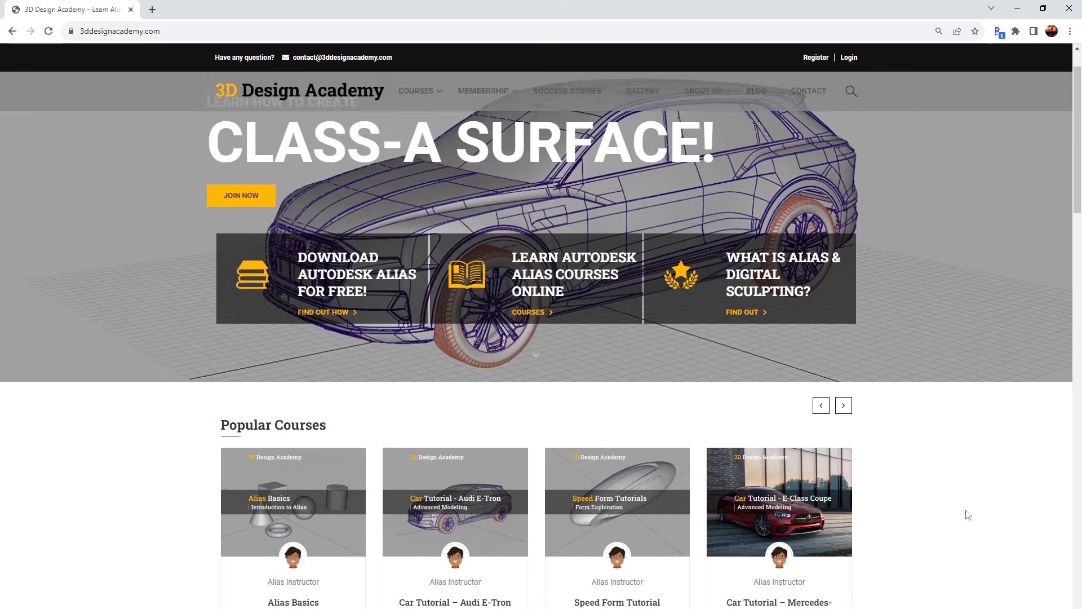
# Switch to the 3D Design Academy website and browse its popular courses and the Lamborghini Aventador course's overview and curriculum.
pyautogui.scroll(-3, 965, 513)
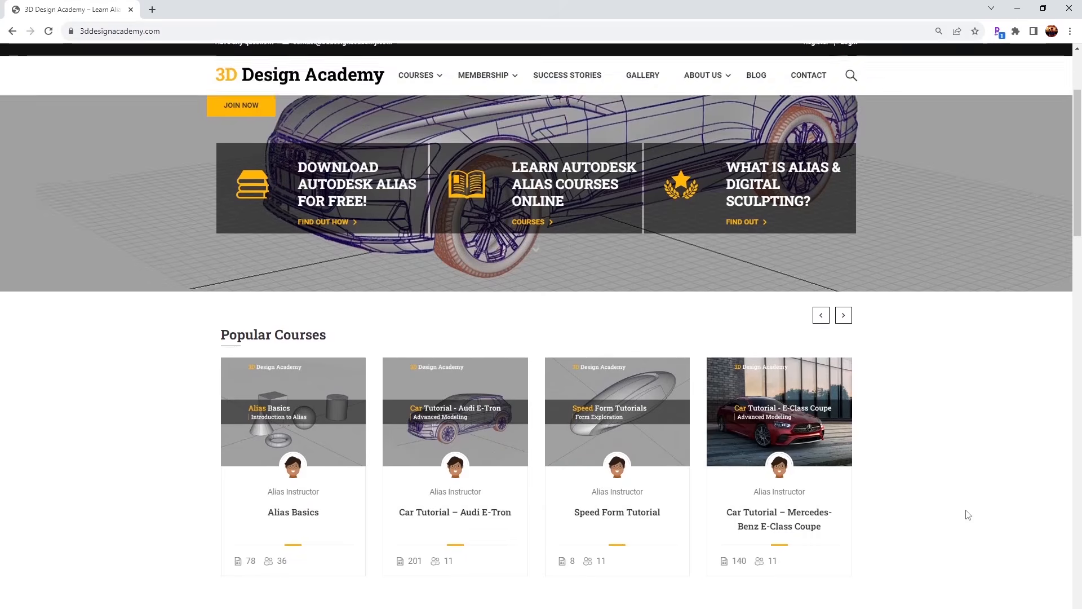
pyautogui.scroll(-3, 968, 514)
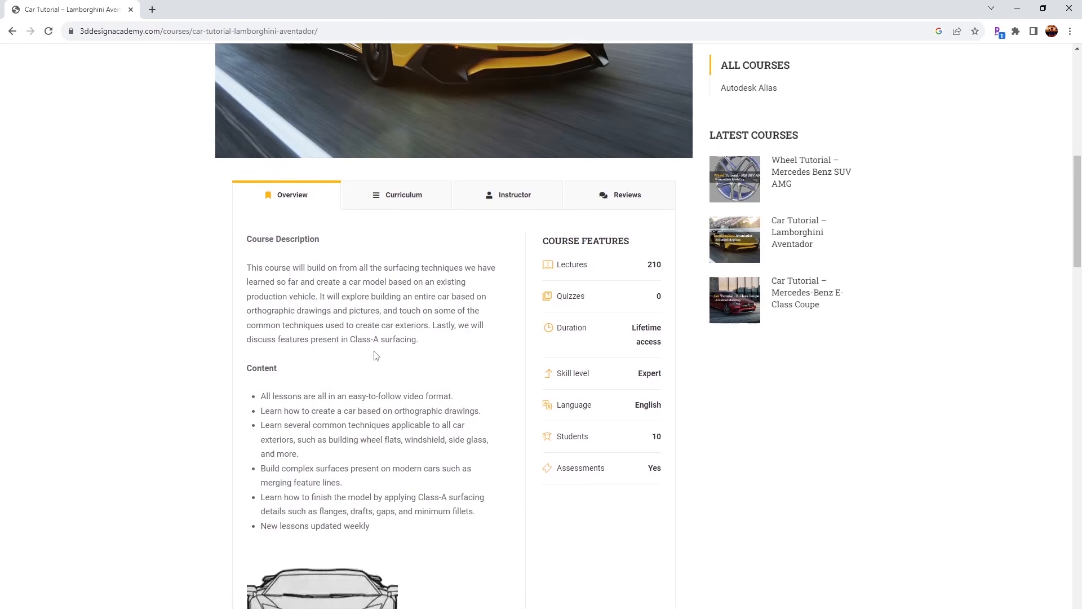
pyautogui.click(388, 206)
pyautogui.scroll(-15, 388, 286)
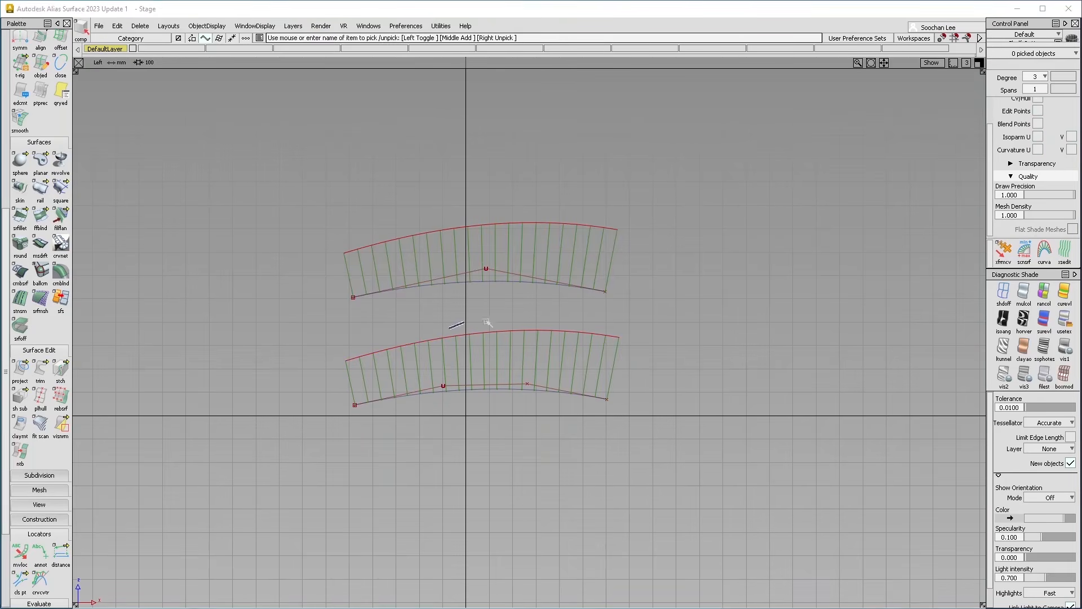
# In Alias, reposition the upper curve's middle control vertex and the lower curve's interior control vertices to reshape their curvature combs.
pyautogui.click(537, 287)
pyautogui.moveTo(537, 288)
pyautogui.mouseDown()
pyautogui.moveTo(522, 310)
pyautogui.moveTo(536, 309)
pyautogui.mouseUp()
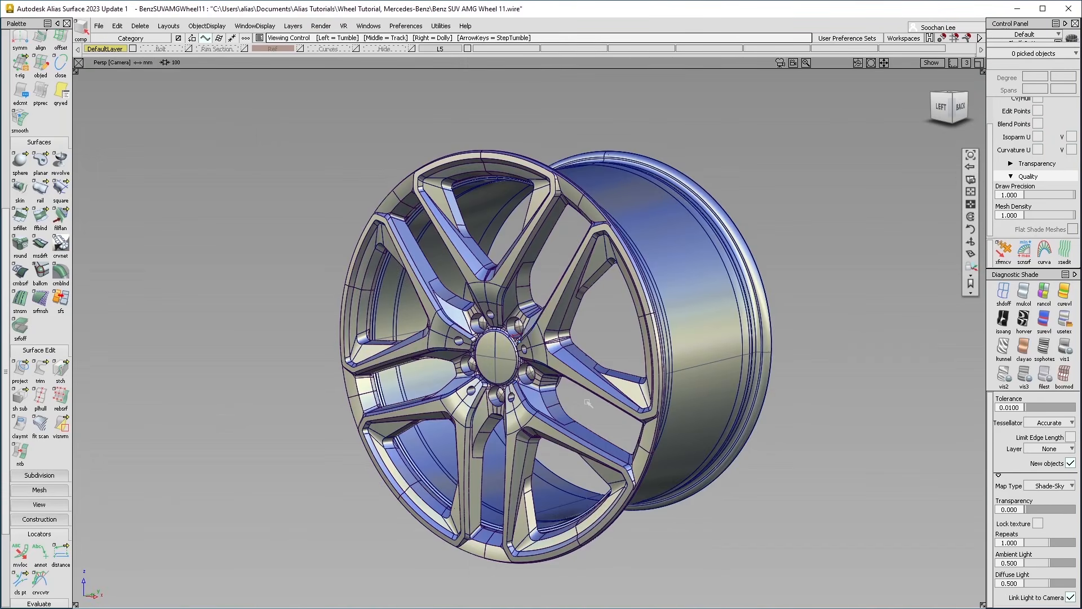
pyautogui.keyDown('alt'); pyautogui.keyDown('shift'); pyautogui.moveTo(588, 402); pyautogui.dragTo(518, 415); pyautogui.keyUp('shift'); pyautogui.keyUp('alt')
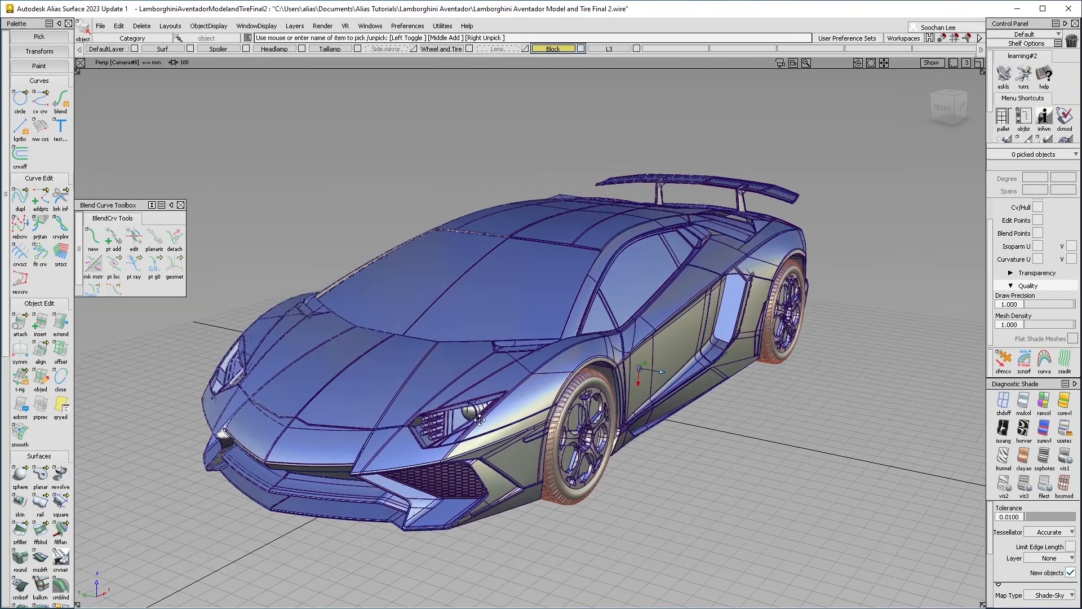
pyautogui.keyDown('alt'); pyautogui.keyDown('shift'); pyautogui.moveTo(660, 412); pyautogui.dragTo(552, 386); pyautogui.keyUp('shift'); pyautogui.keyUp('alt')
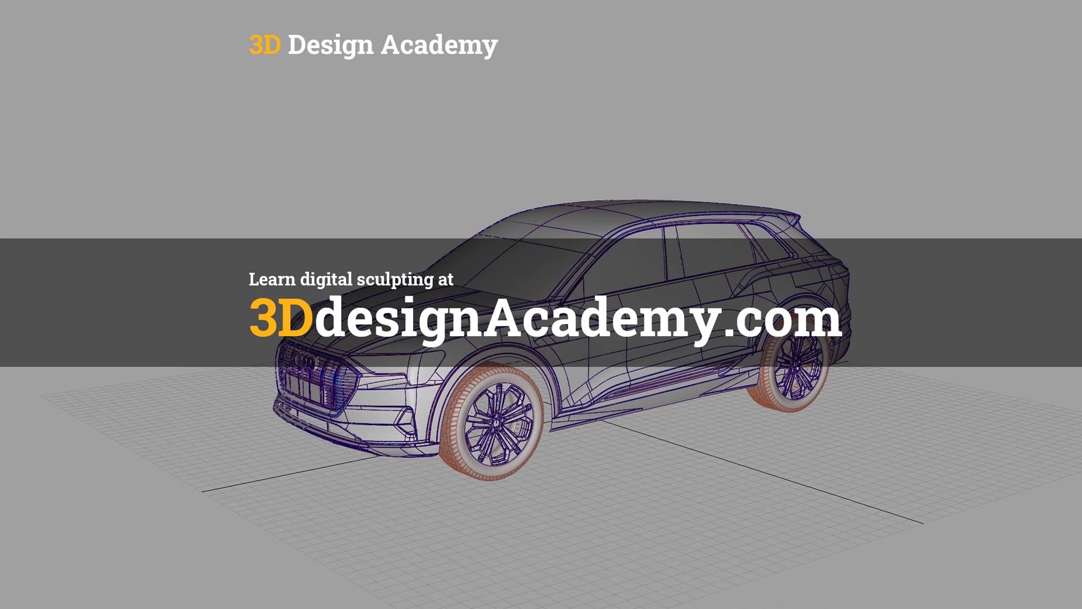